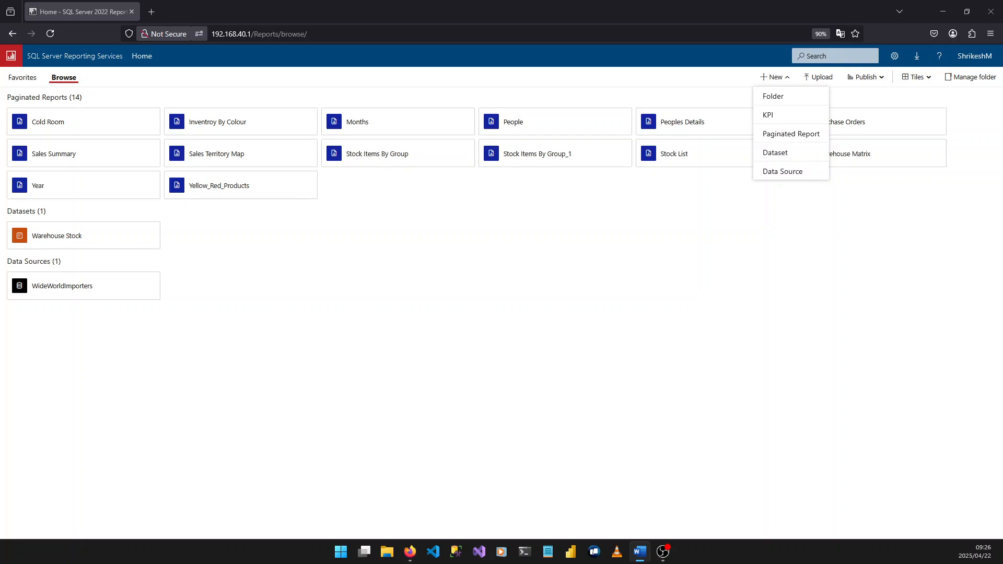
Create a new paginated report in Report Builder and start the Table or Matrix Wizard.
left_click(799, 133)
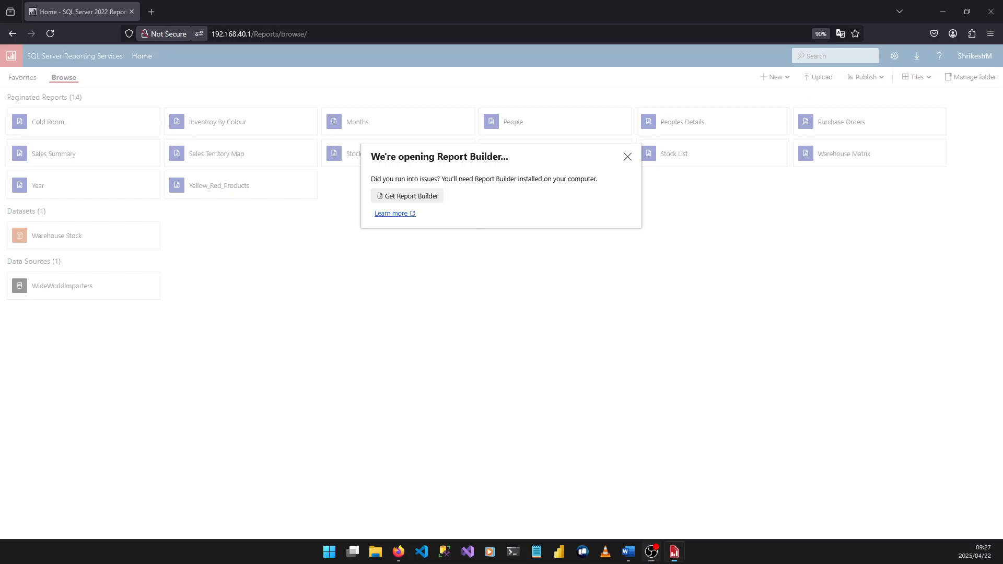
left_click_drag(253, 340, 330, 160)
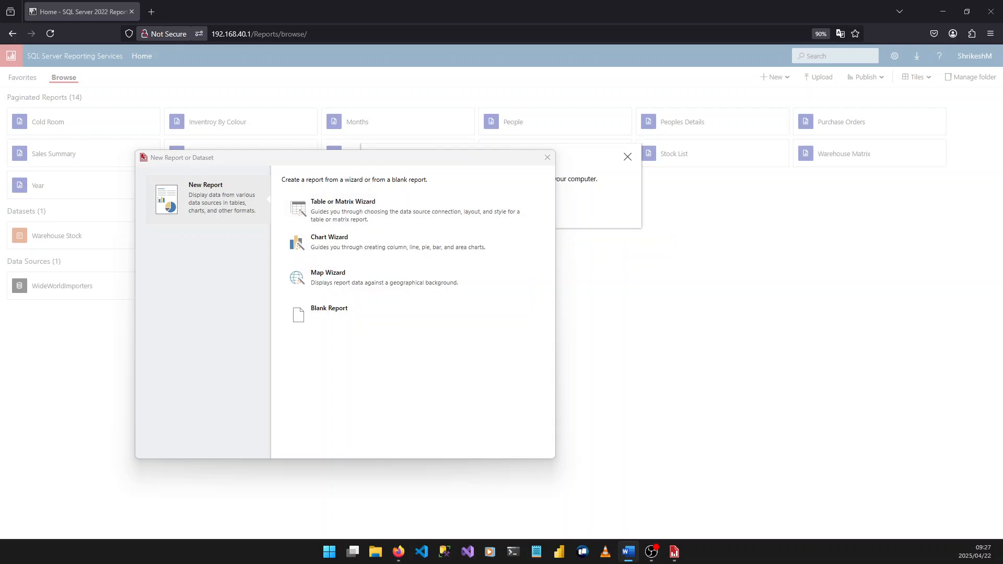
left_click(394, 208)
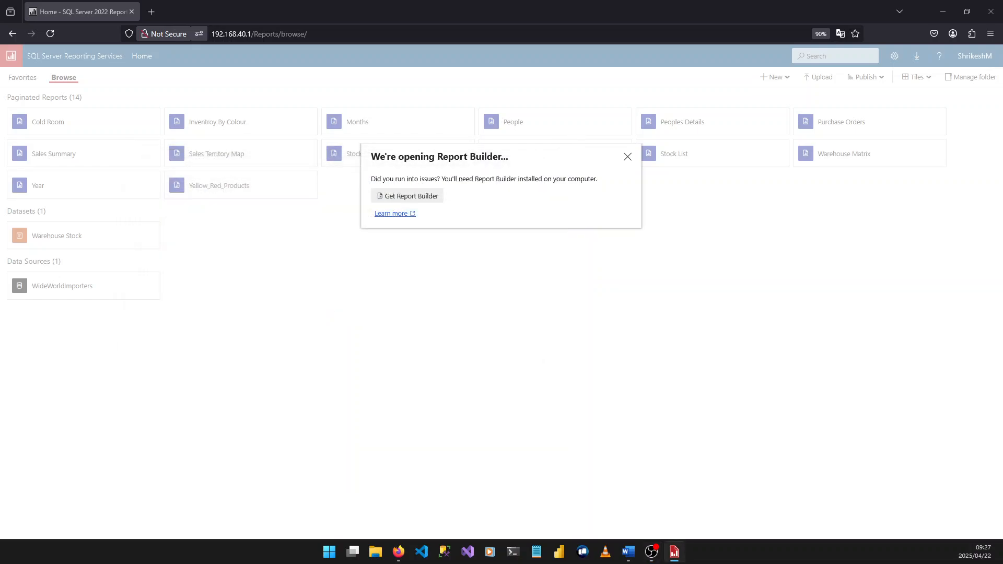
Choose the existing Warehouse Stock shared dataset for the new matrix and continue to the field arrangement.
left_click_drag(365, 141, 403, 115)
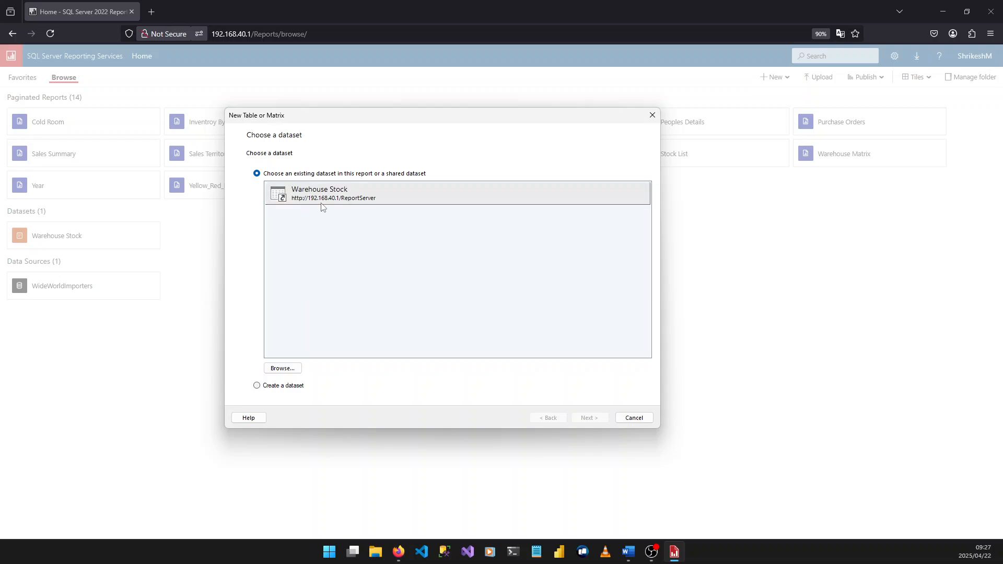
left_click(366, 200)
left_click(594, 419)
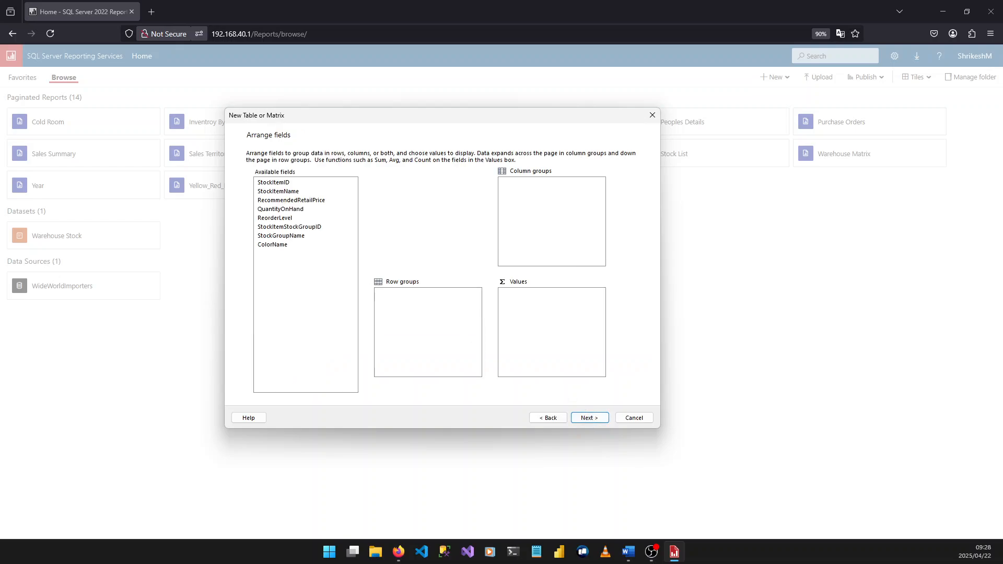
Add the StockItemName field to the matrix values.
key("alt+Tab")
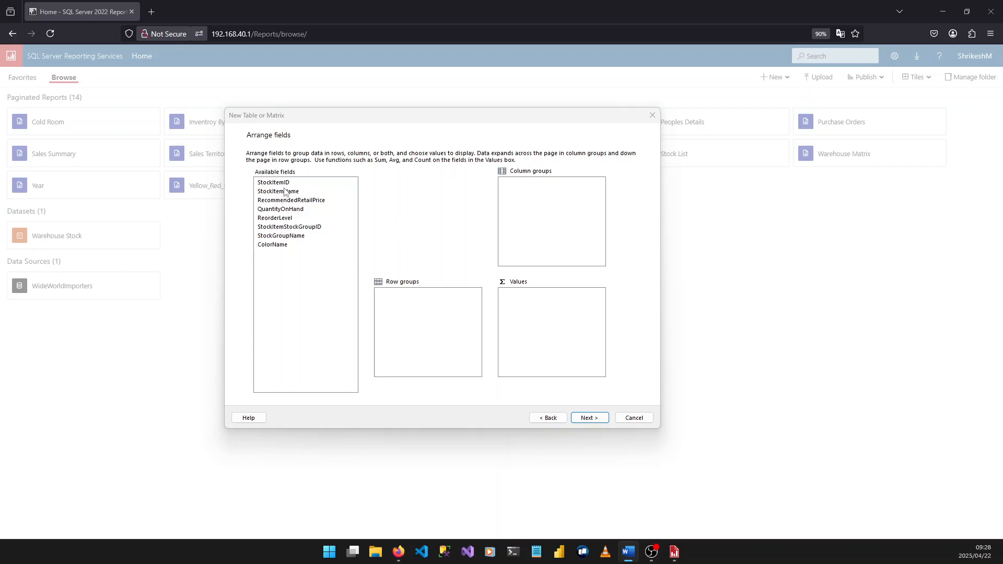
left_click(286, 183)
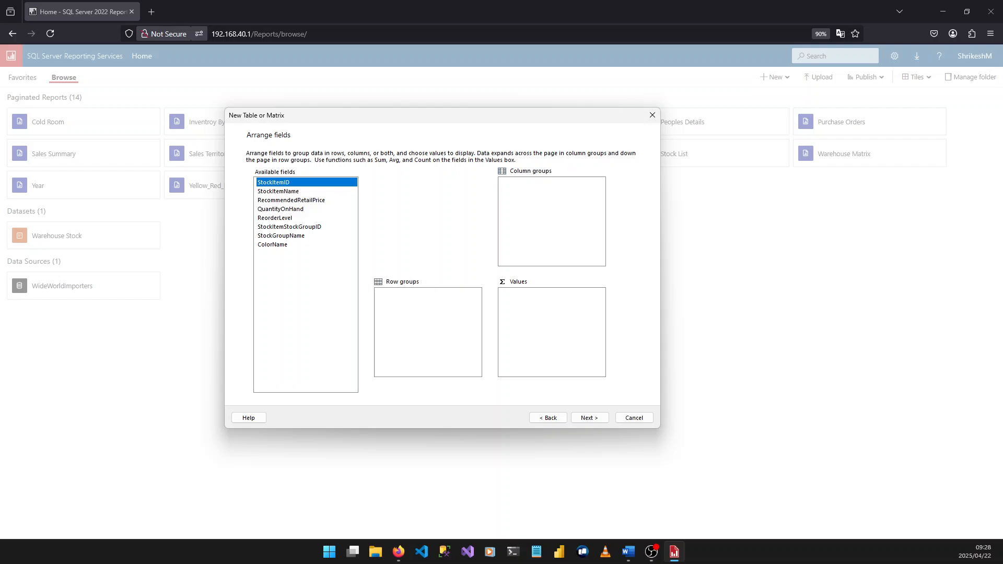
key("alt+Tab")
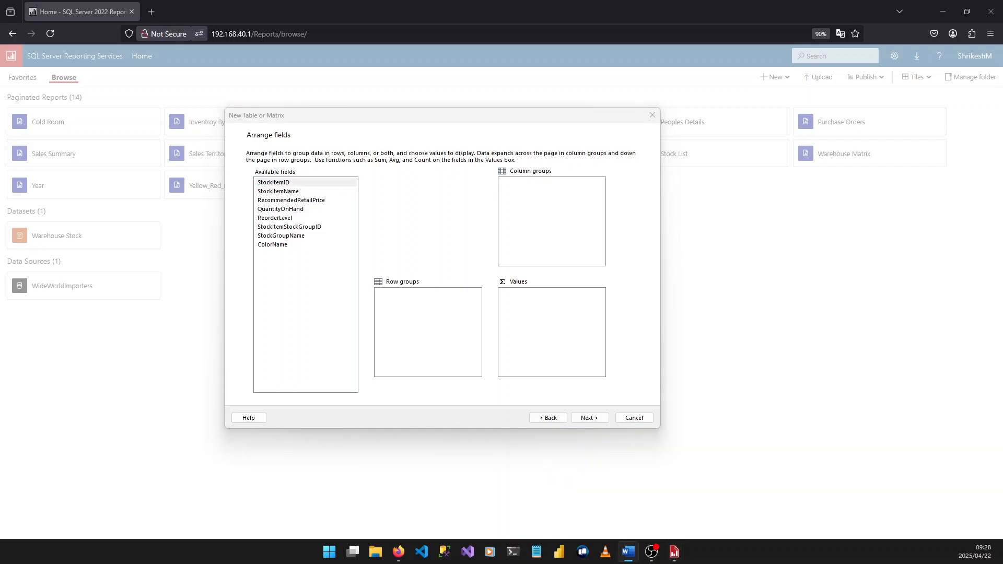
left_click(282, 192)
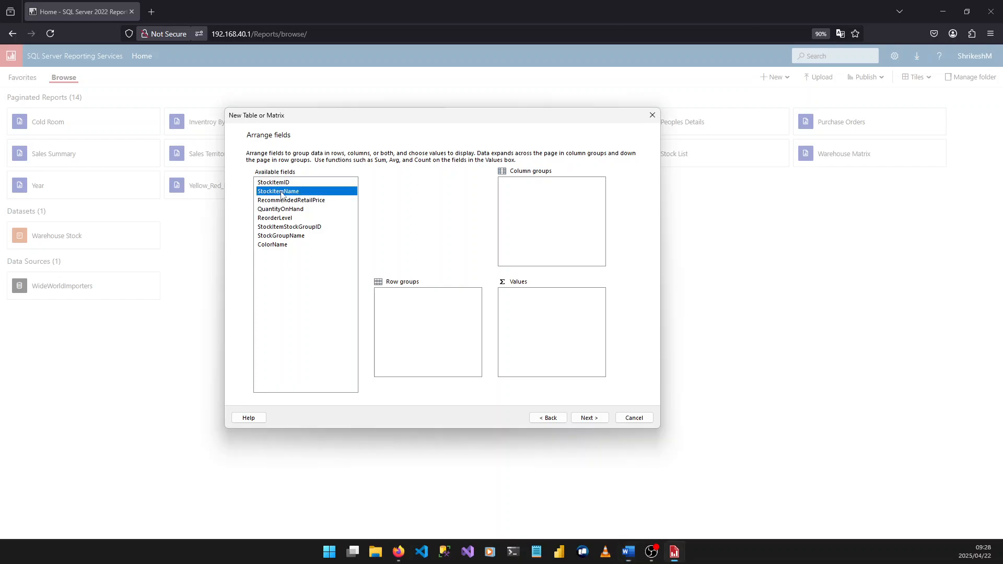
left_click_drag(281, 194, 546, 339)
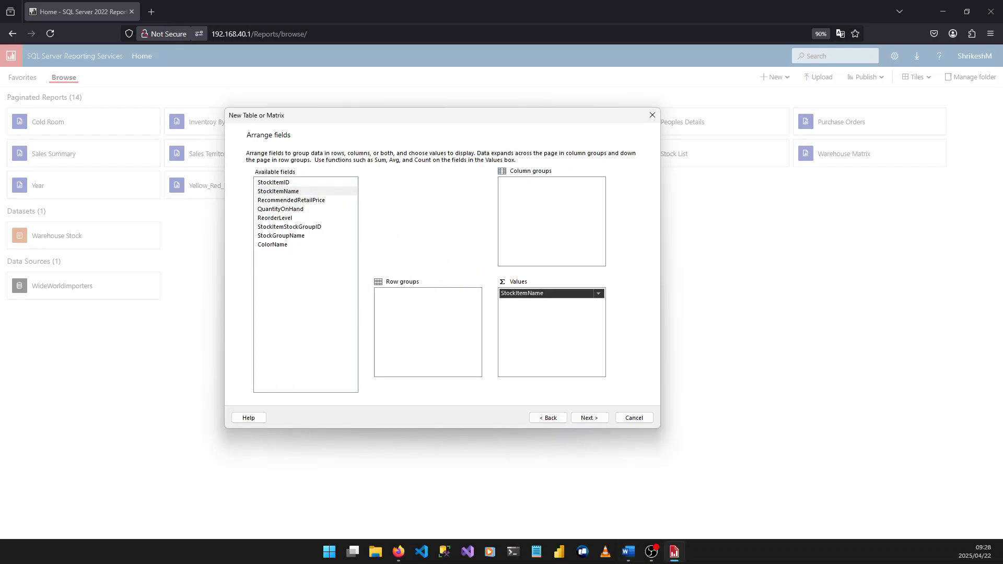
Group the matrix rows by StockGroupName and the columns by ColorName.
key("alt+Tab")
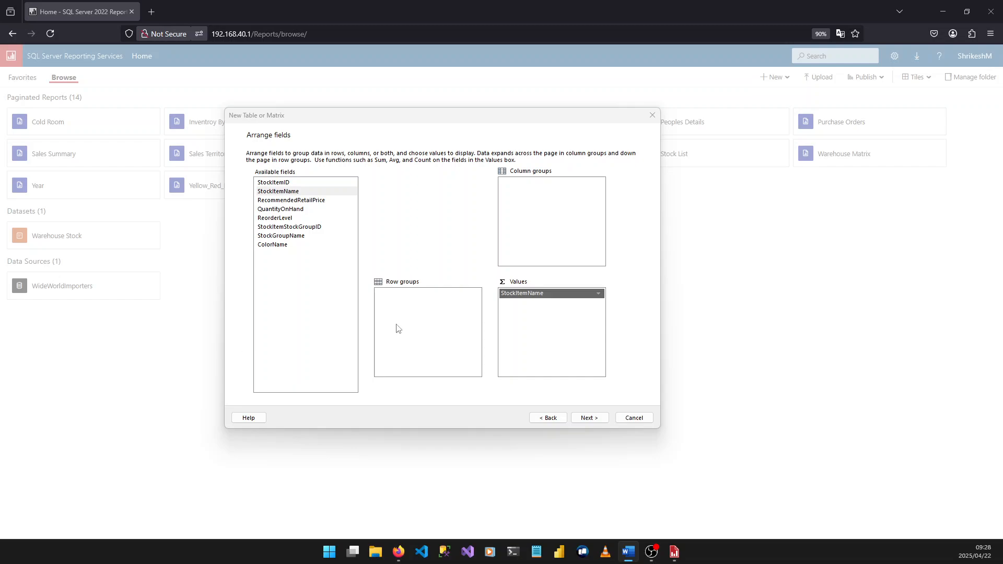
left_click_drag(267, 238, 428, 329)
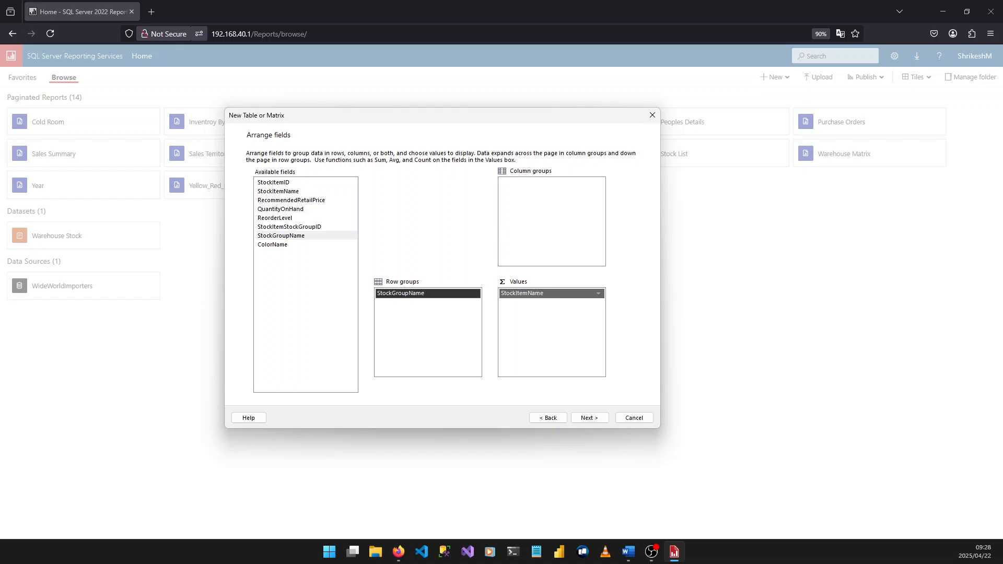
left_click(628, 551)
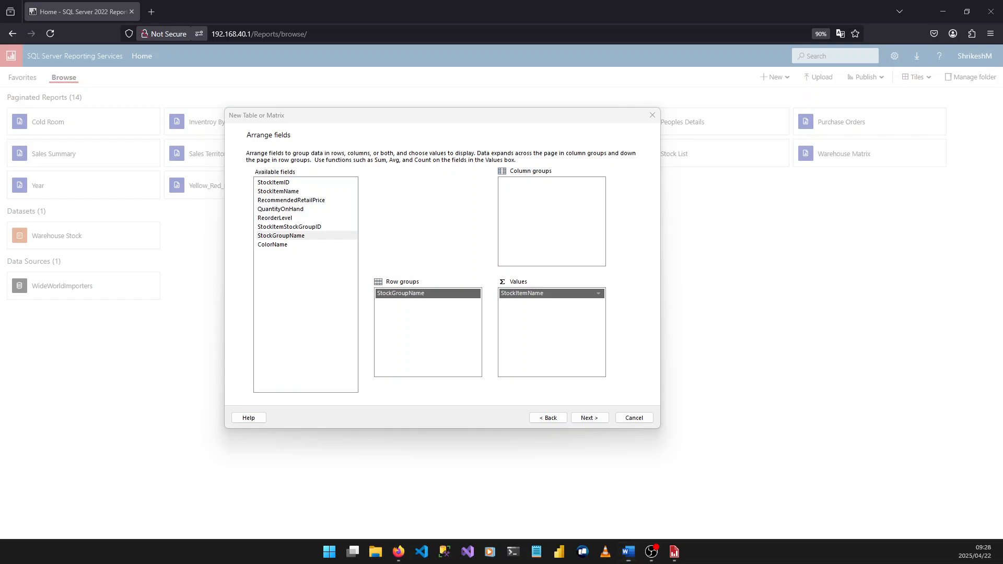
left_click(651, 551)
key("alt+Tab")
left_click_drag(282, 244, 549, 206)
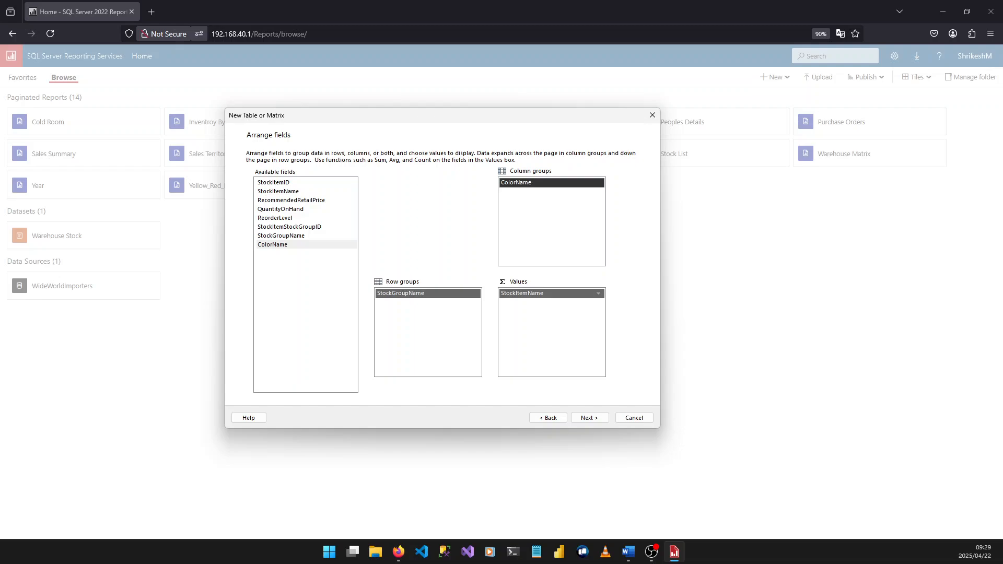
key("alt+Tab")
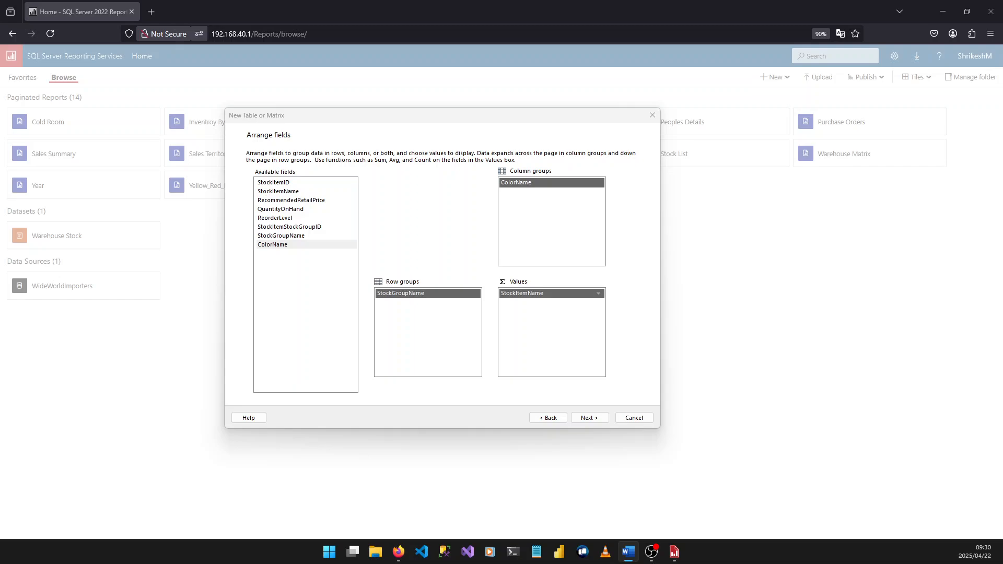
Apply the Count aggregate function to StockItemName in the matrix values.
left_click(599, 419)
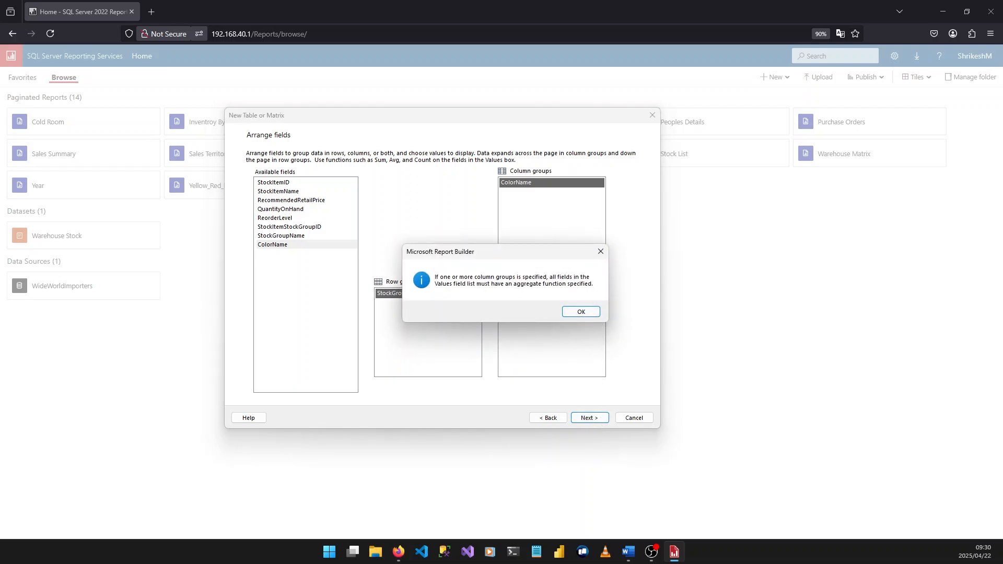
key("alt+Tab")
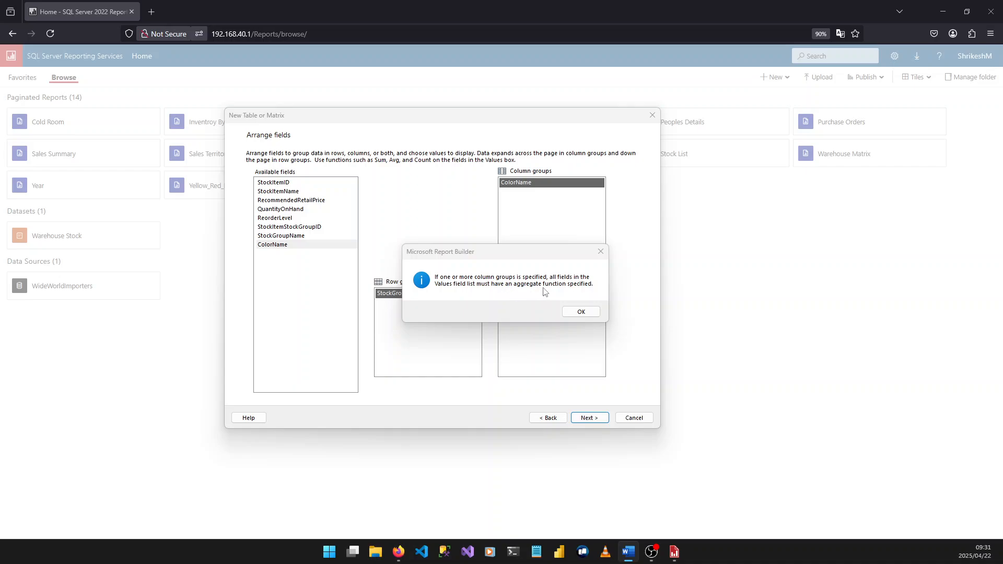
left_click(569, 312)
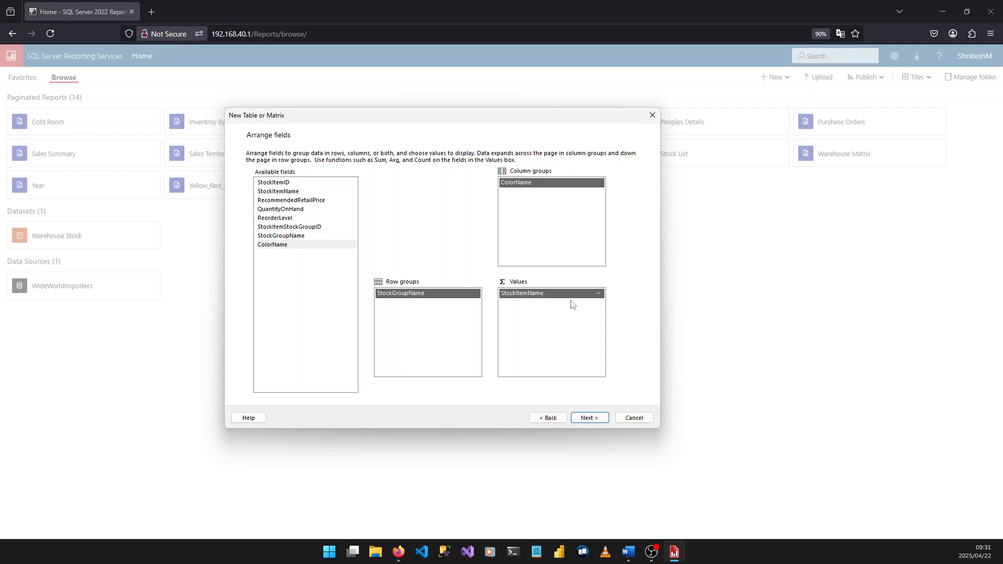
left_click(598, 294)
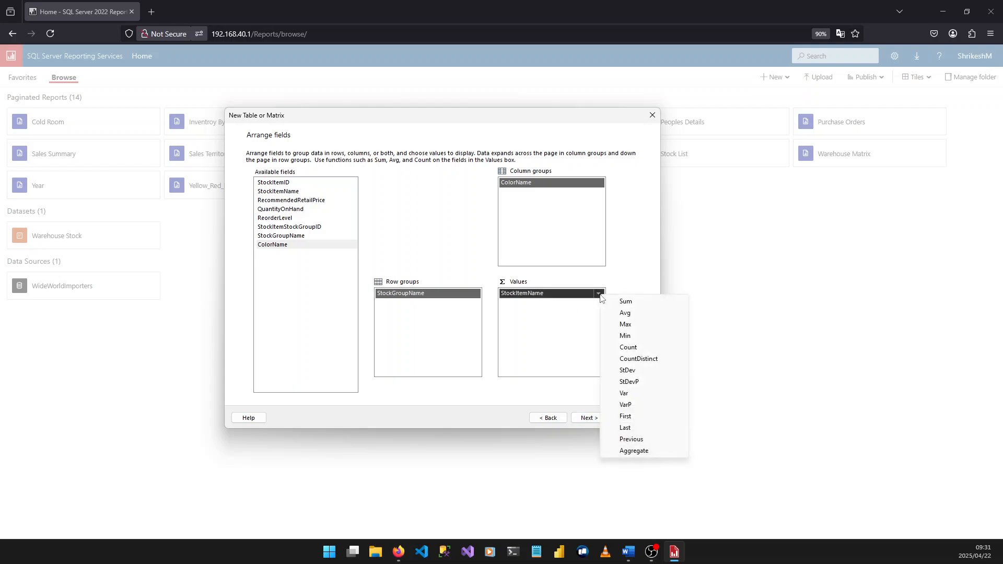
left_click(660, 350)
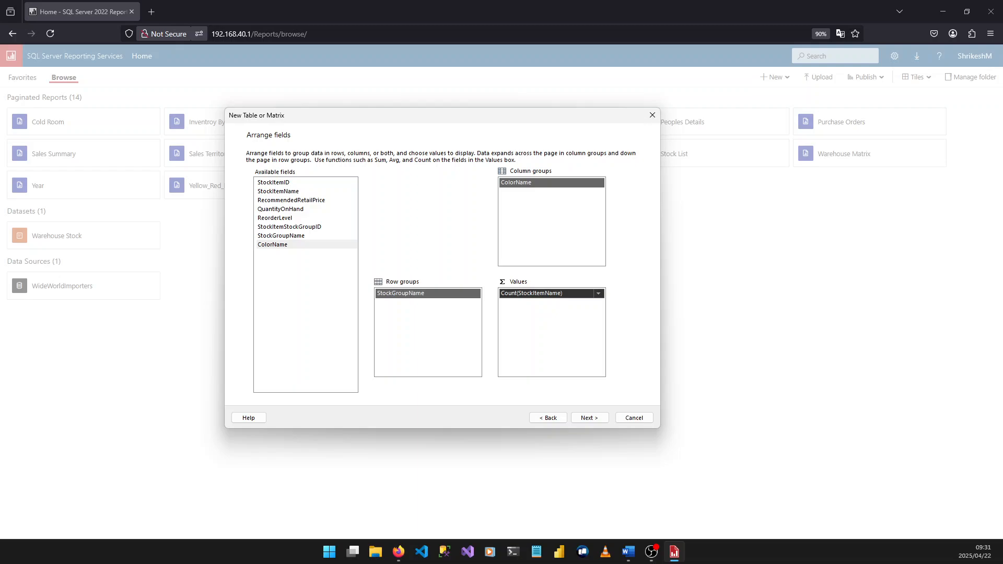
key("alt+Tab")
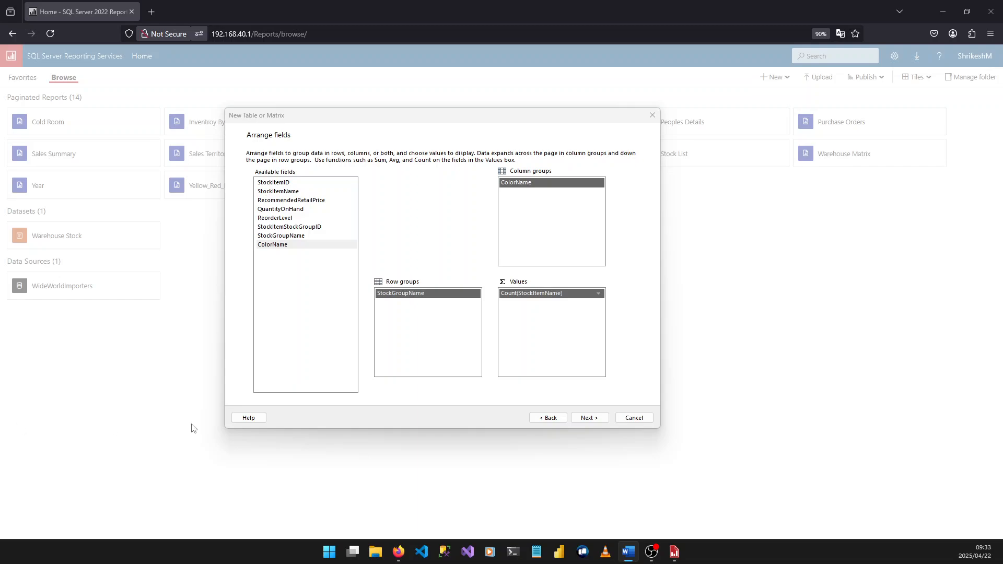
Keep the layout with subtotals and grand totals, complete the wizard and maximize the report design window.
left_click(589, 417)
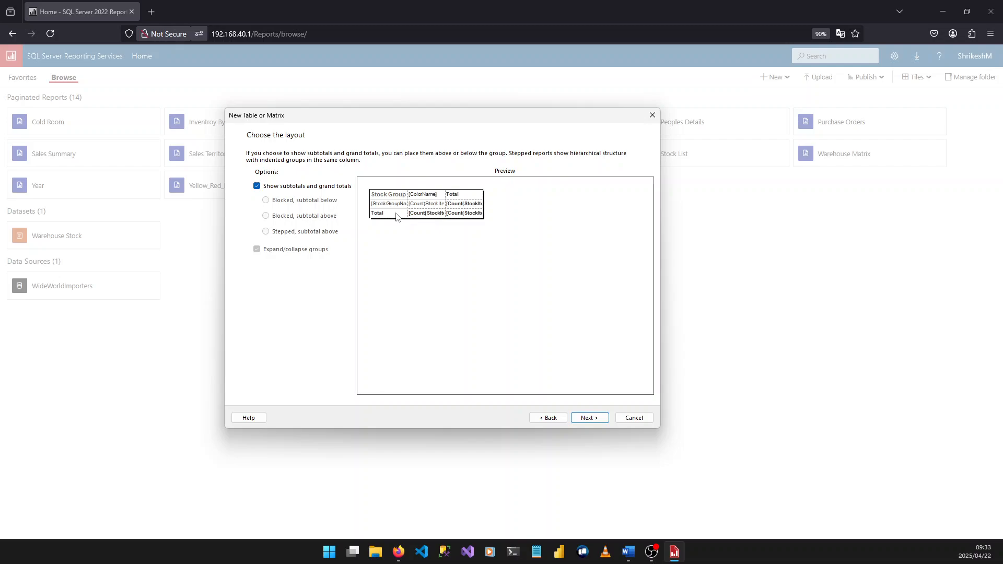
left_click(589, 417)
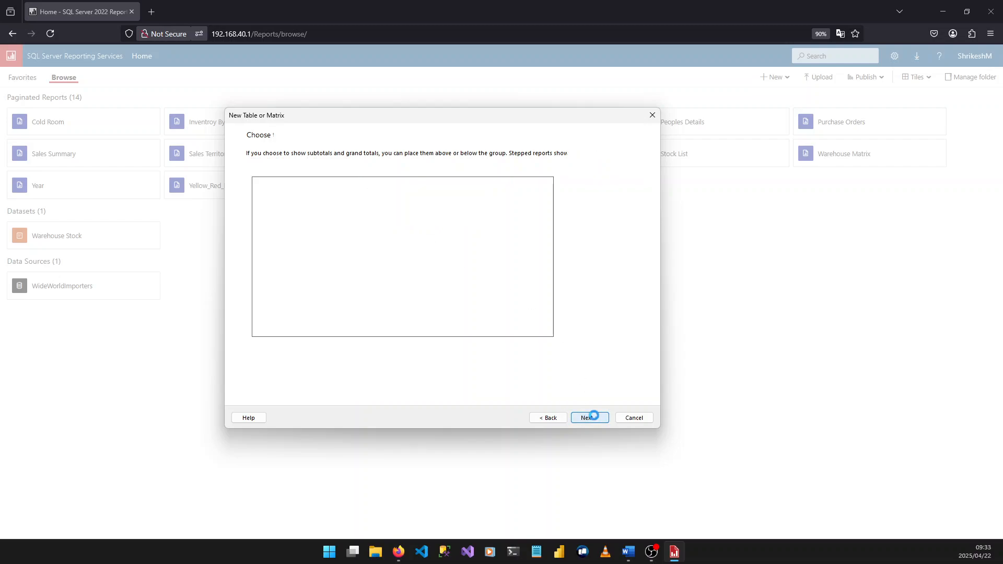
left_click(590, 418)
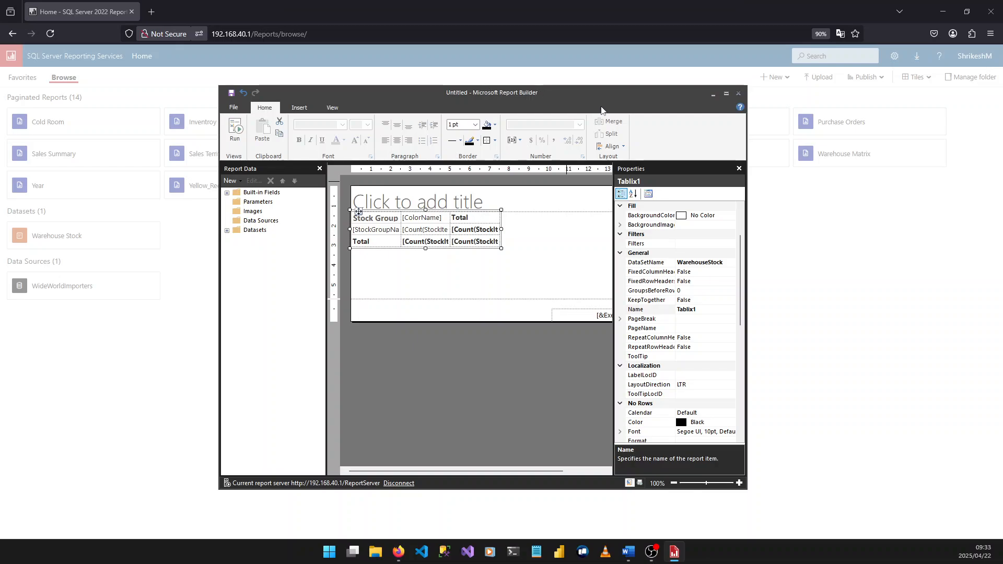
left_click(726, 93)
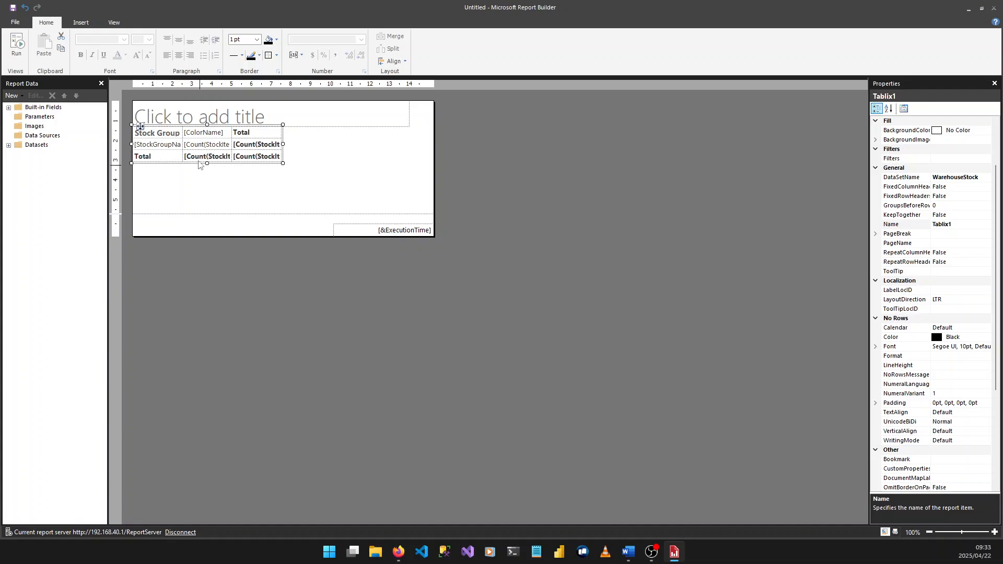
left_click(411, 166)
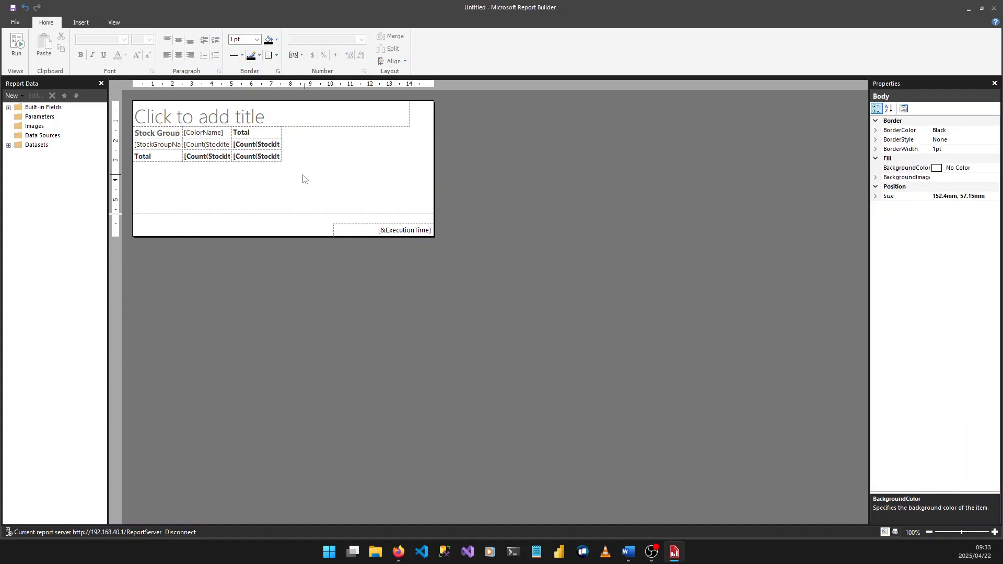
left_click_drag(302, 175, 133, 128)
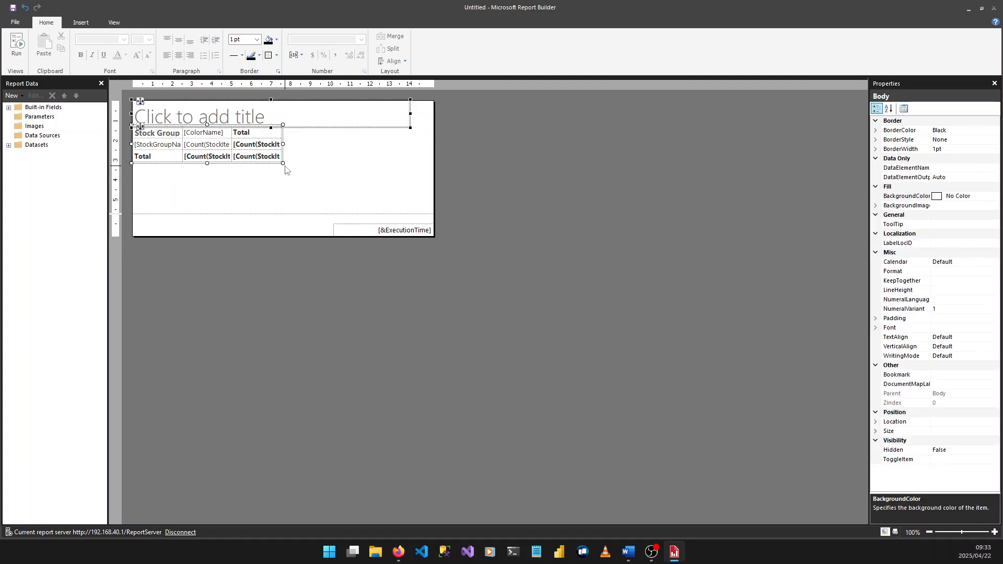
mouse_move(283, 145)
left_mouse_down()
mouse_move(392, 151)
mouse_move(299, 156)
left_mouse_up()
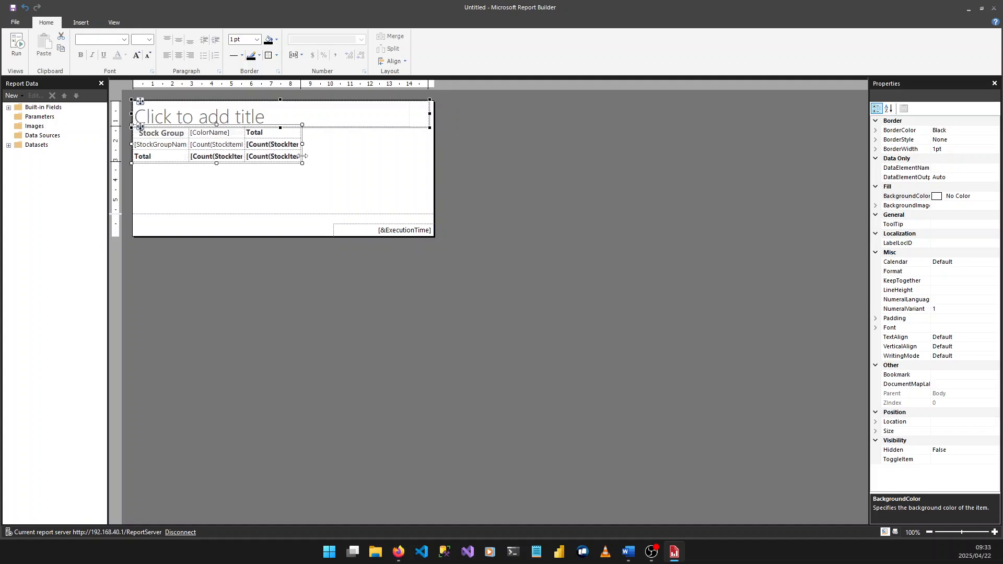
left_click(376, 167)
key("ctrl+z")
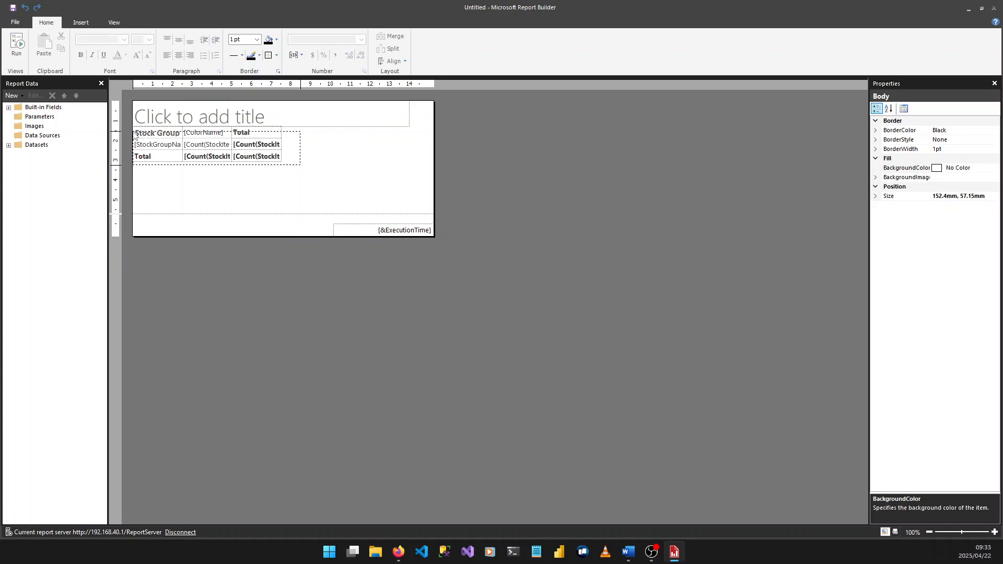
Widen the whole matrix to match the title box and narrow its ColorName column to about 34.7 mm.
left_click(194, 141)
left_click_drag(283, 145, 410, 145)
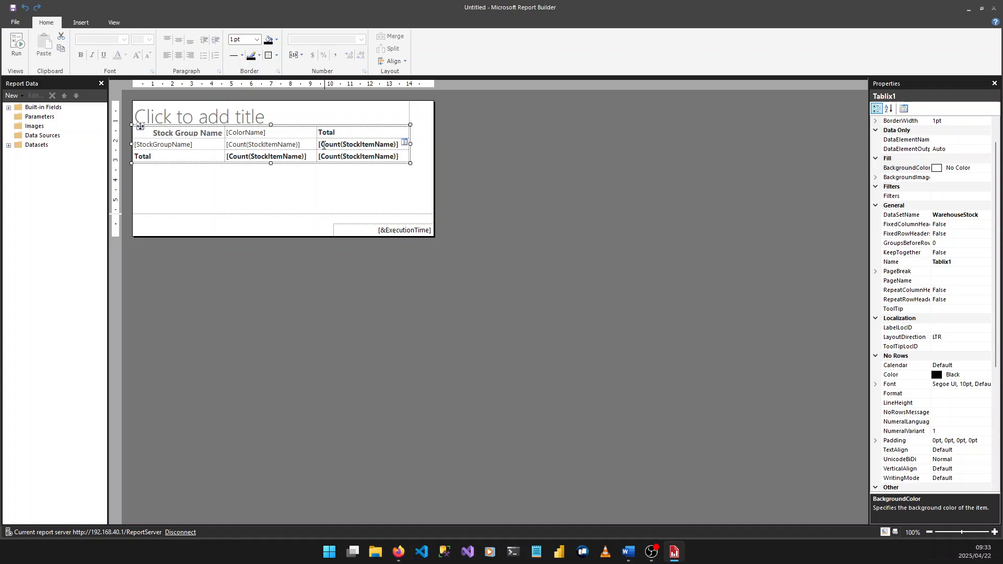
left_click(316, 180)
left_click(313, 142)
left_click(304, 123)
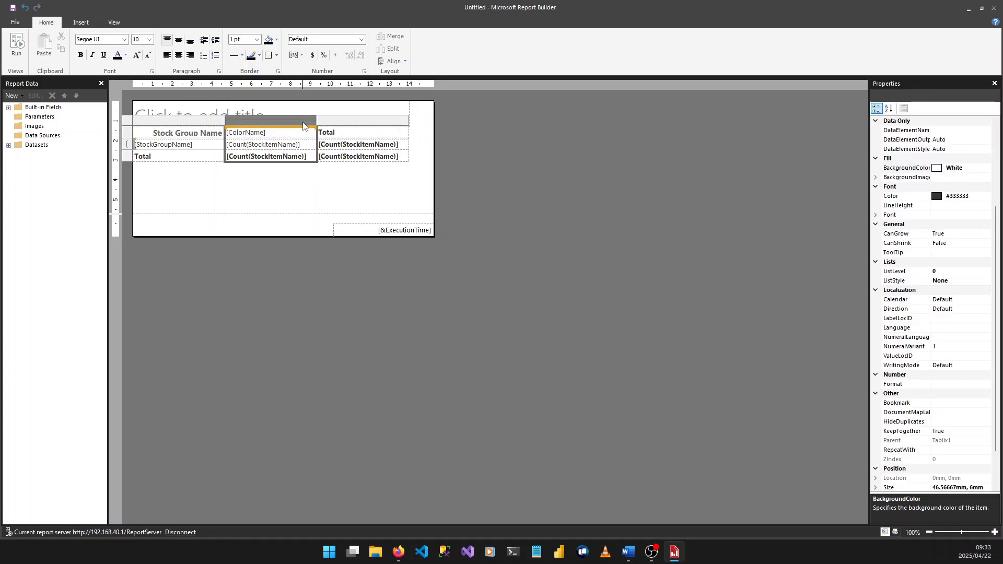
left_click_drag(317, 120, 293, 122)
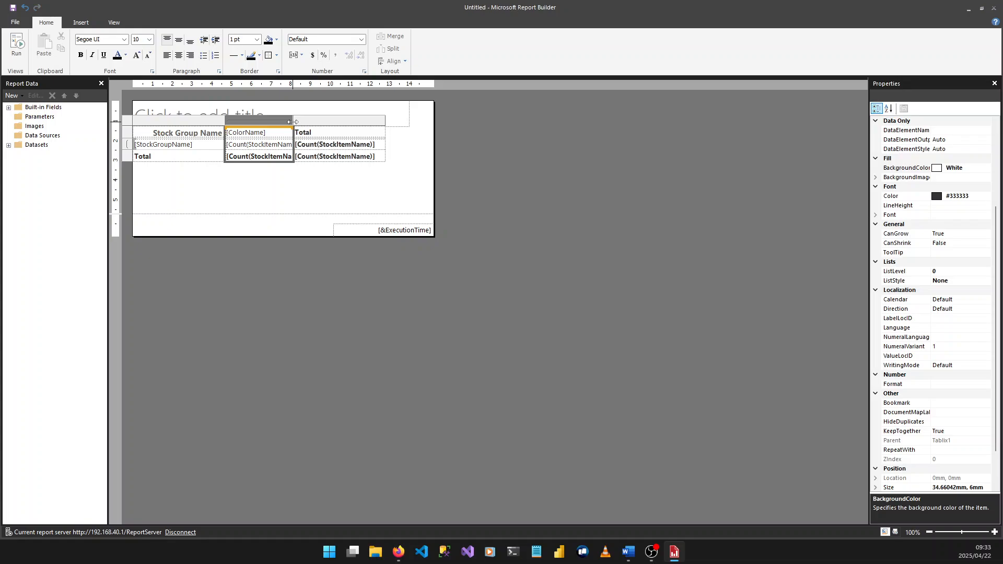
Widen the matrix's Total column to about 58.5 mm so it lines up with the title box, and select the whole matrix.
left_click(369, 166)
left_click(371, 135)
left_click(359, 121)
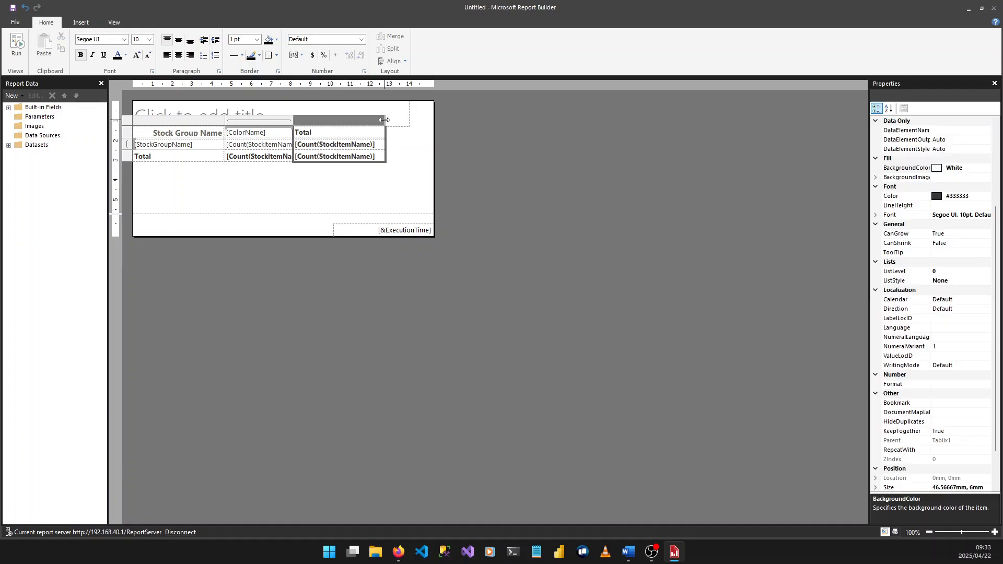
left_click_drag(384, 120, 409, 121)
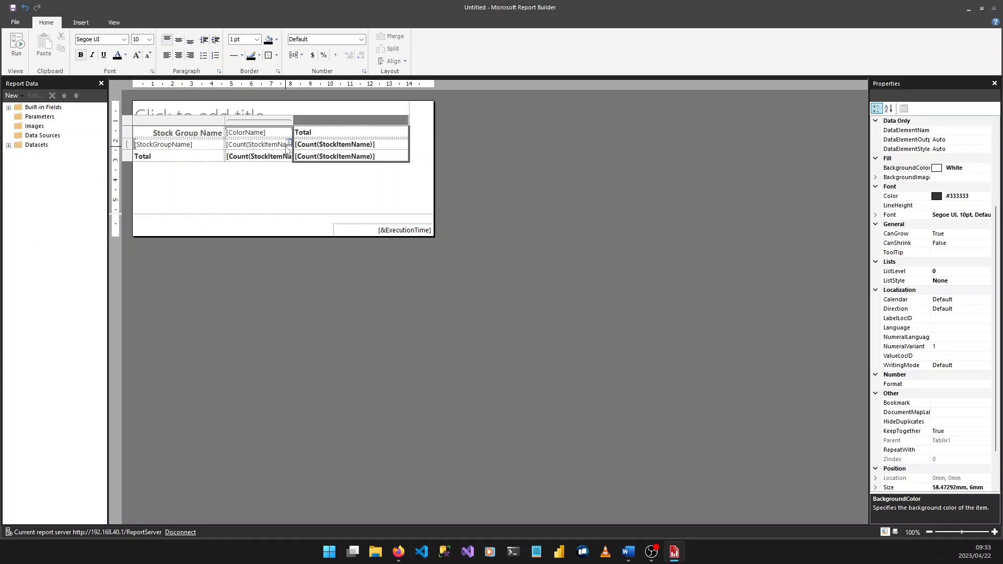
left_click(156, 125)
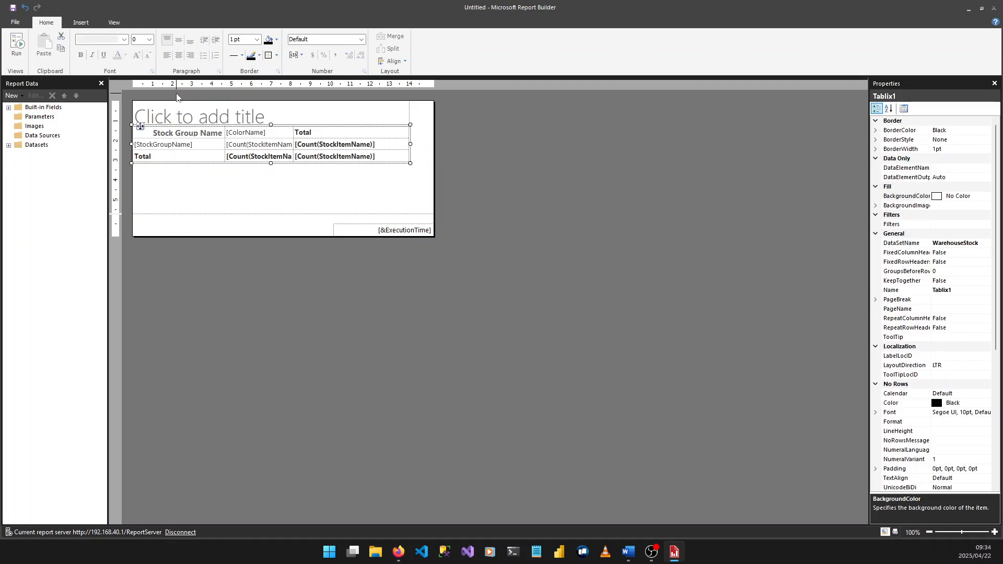
Left-align the contents of all three matrix columns, and run the report to preview it before returning to the design view.
left_click(176, 136)
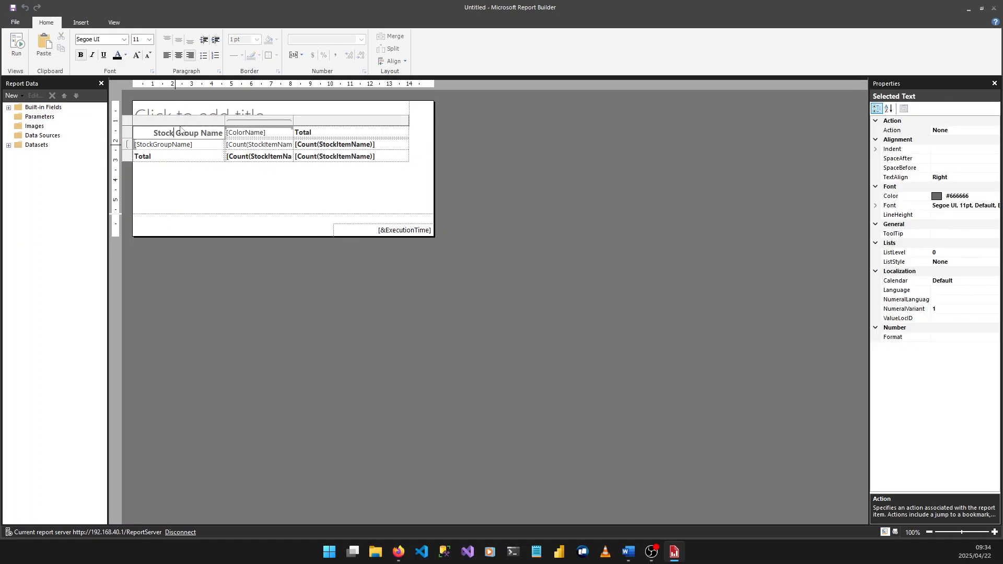
left_click(180, 121)
left_click(264, 121, "shift")
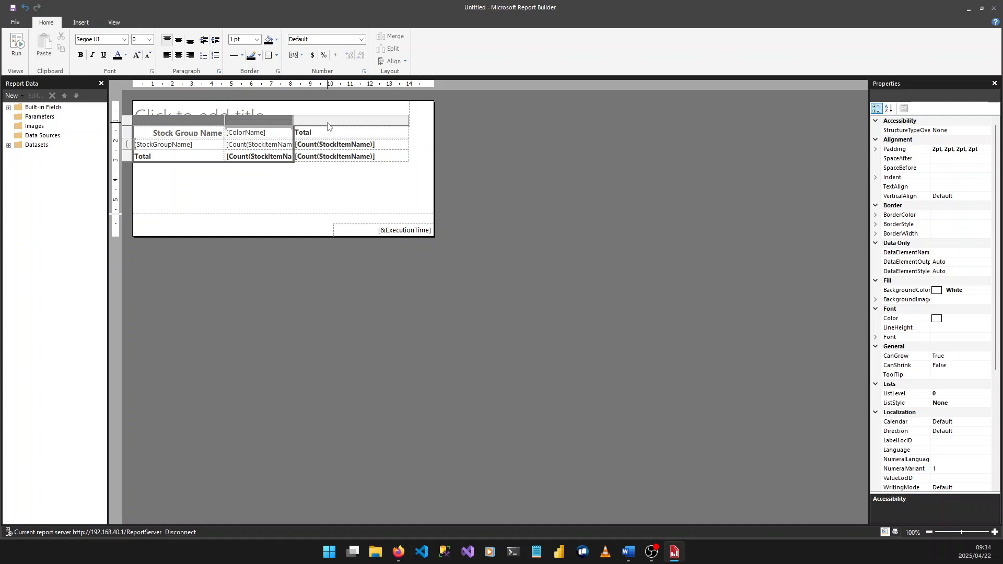
left_click(328, 124, "shift")
left_click(167, 56)
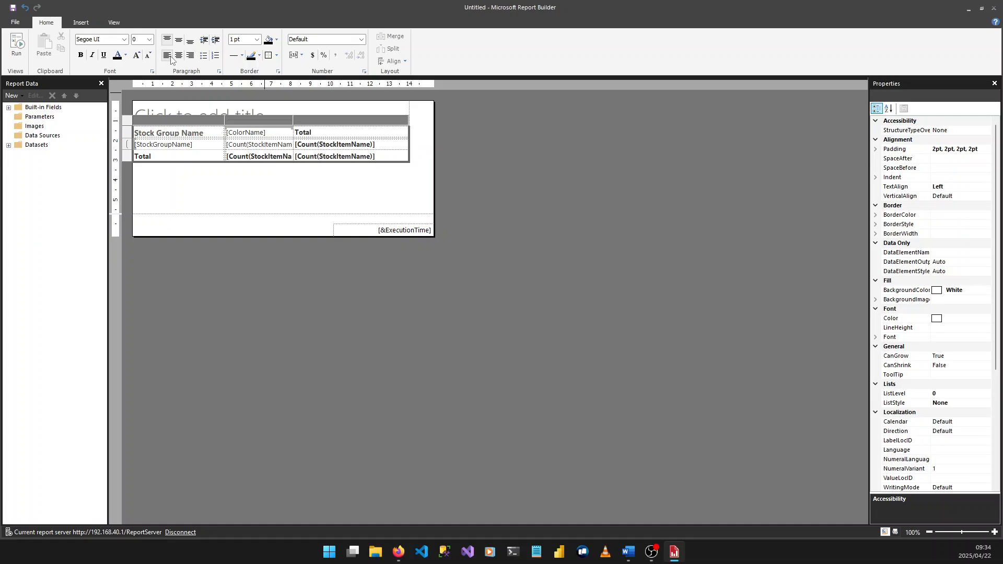
left_click(180, 196)
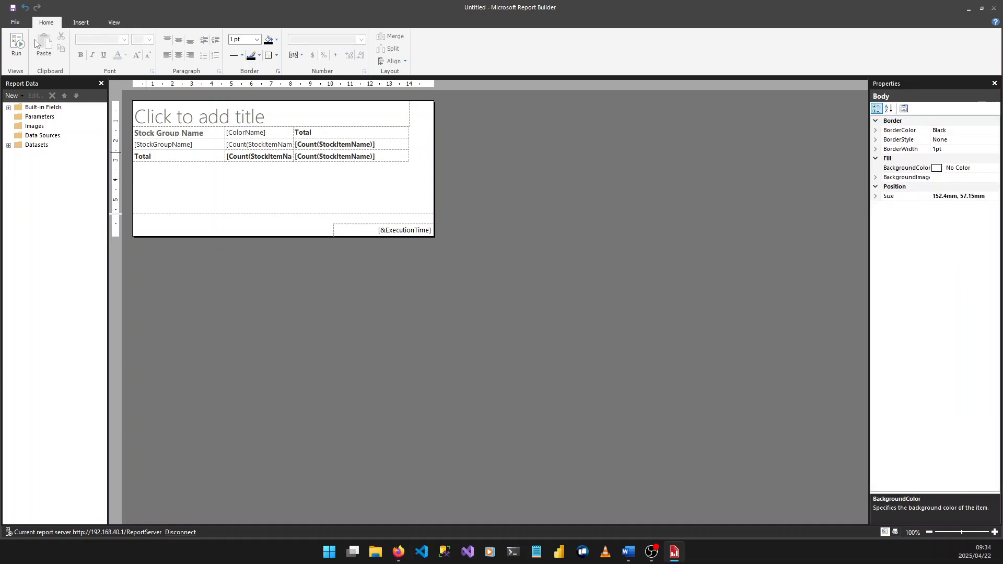
left_click(17, 44)
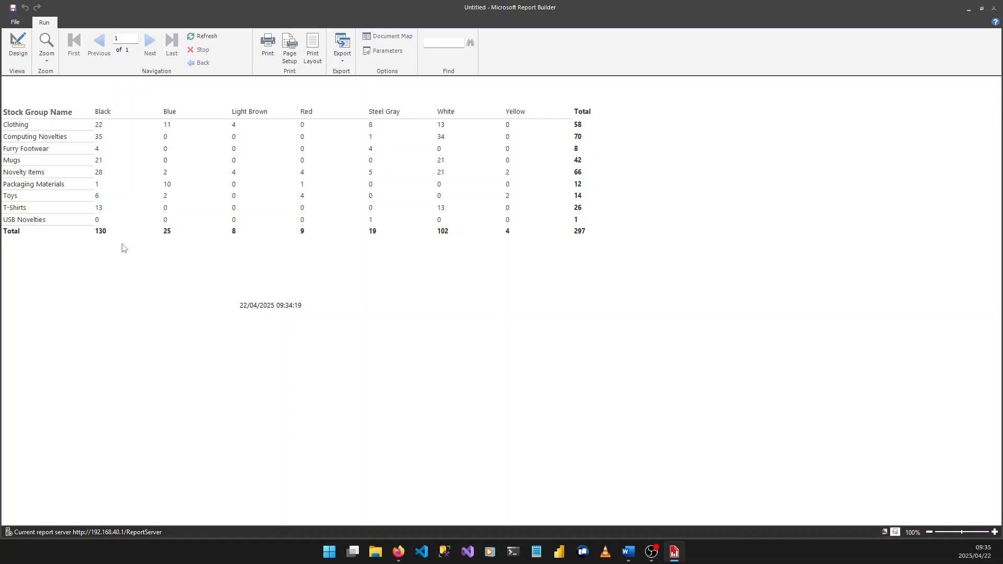
left_click(18, 45)
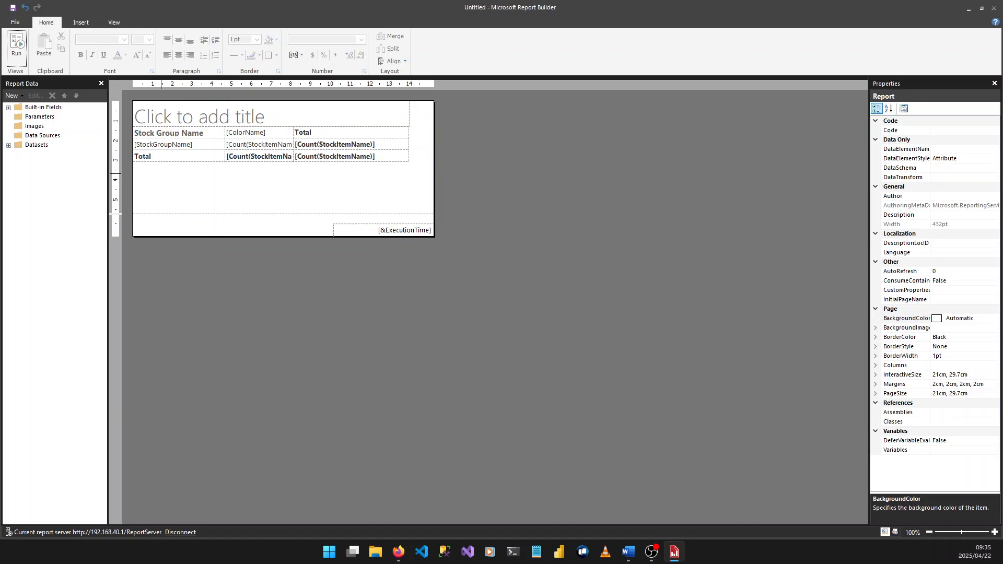
Enter "Warehouse Matrix" as the report title above the matrix.
left_click(207, 115)
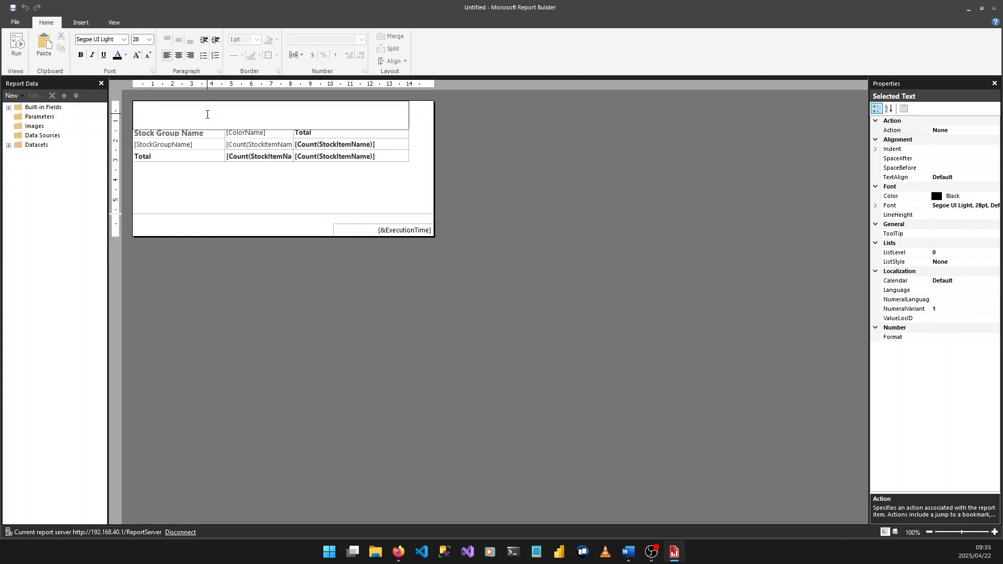
type("Warehouse ")
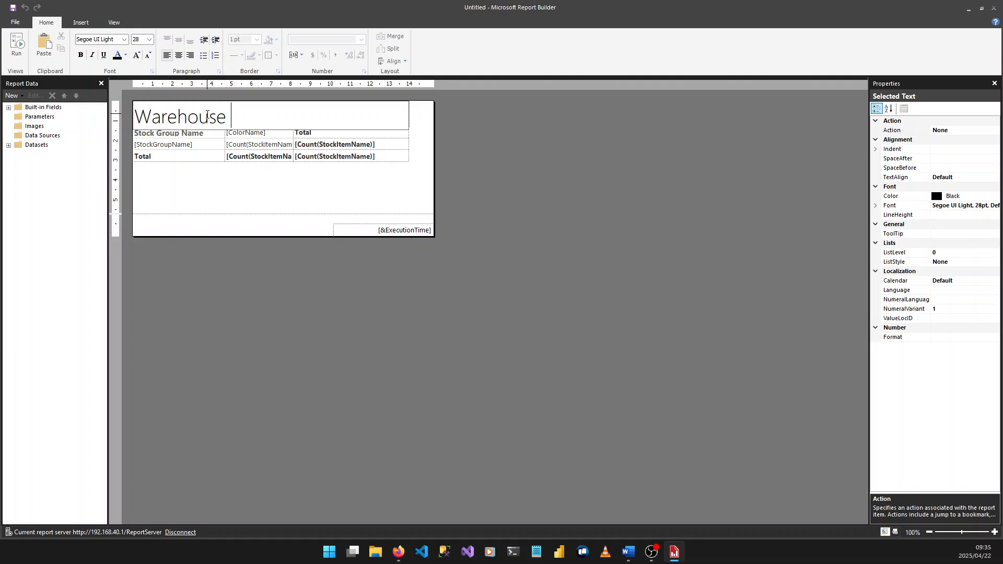
type("Matrix")
Save the report to the report server under the name Warehouse Matrix1.
left_click(13, 8)
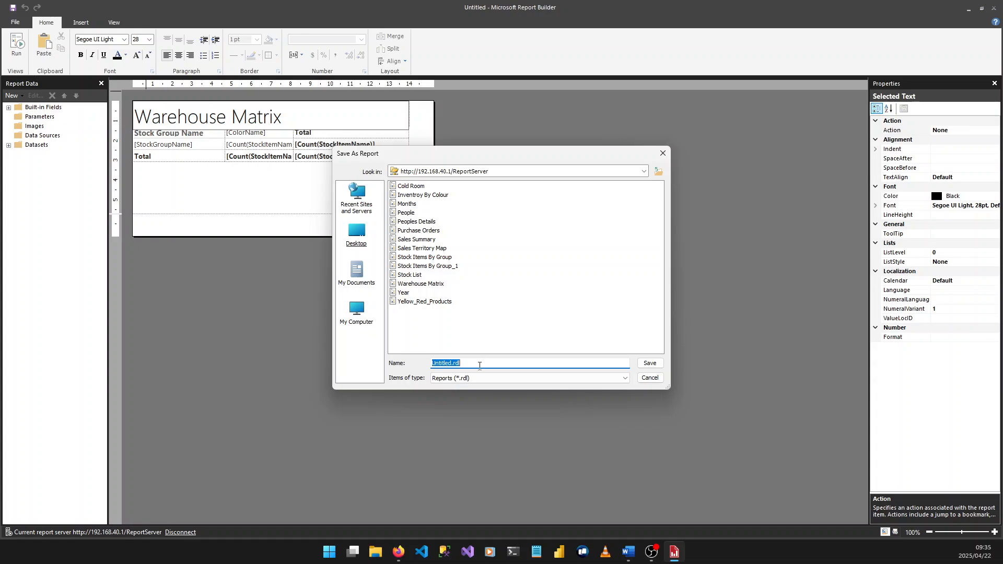
left_click(480, 366)
key("Delete")
key("BackSpace")
key("BackSpace")
key("BackSpace")
key("BackSpace")
key("BackSpace")
key("BackSpace")
type("Warehouse Mar")
type("ri")
left_click(650, 363)
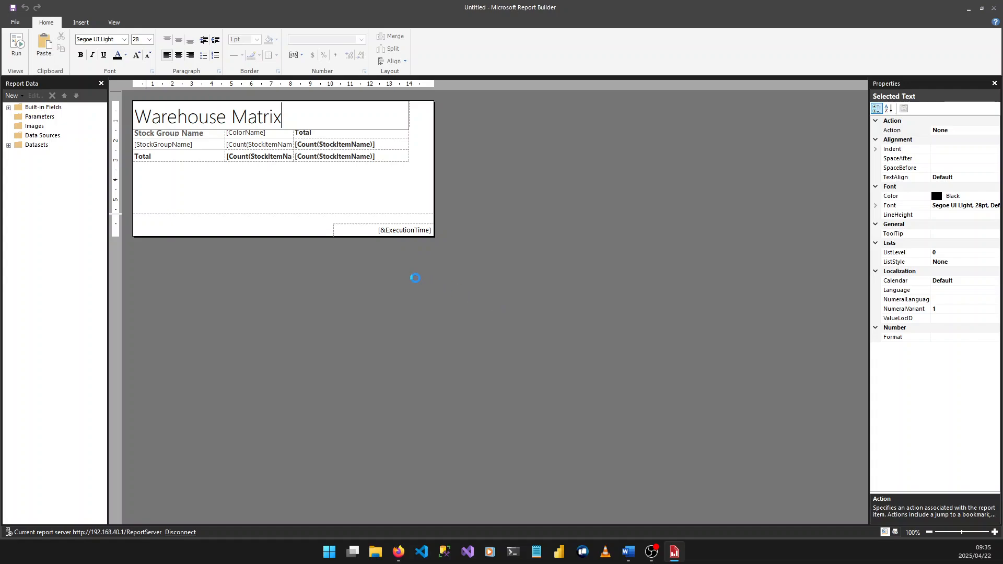
Switch to the SQL Server Reporting Services portal in the browser, dismiss the Report Builder notice and refresh the report list.
left_click(398, 552)
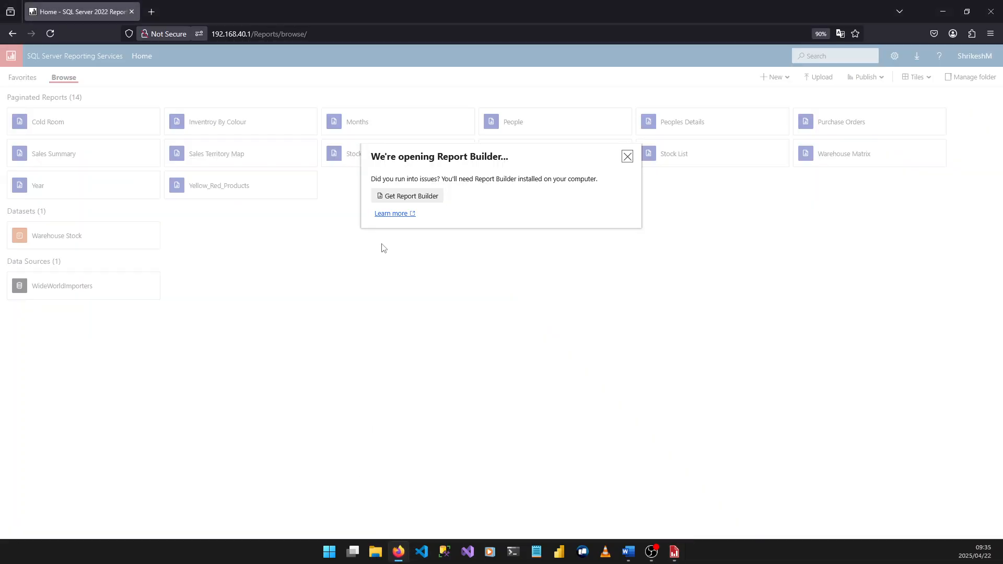
left_click(627, 158)
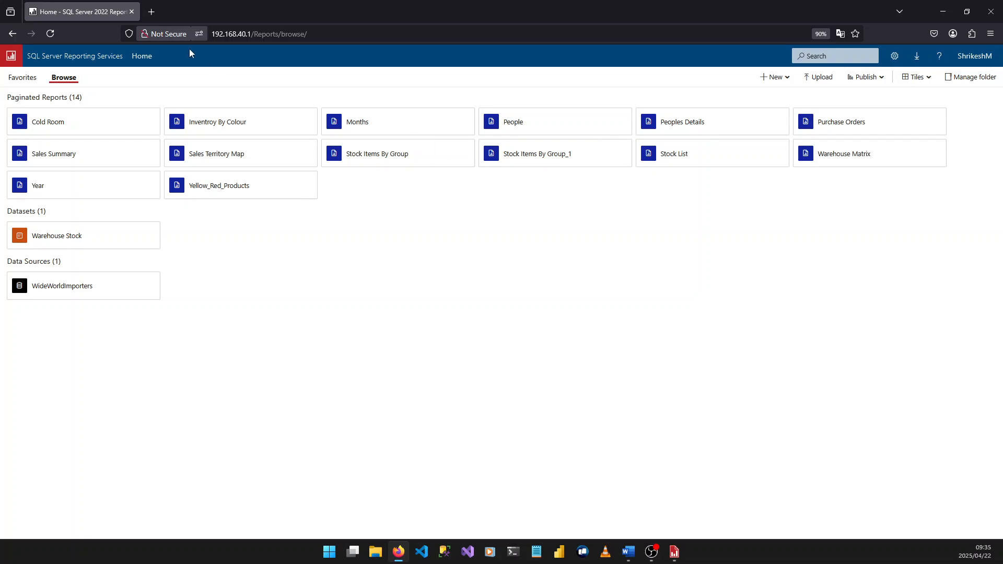
left_click(51, 33)
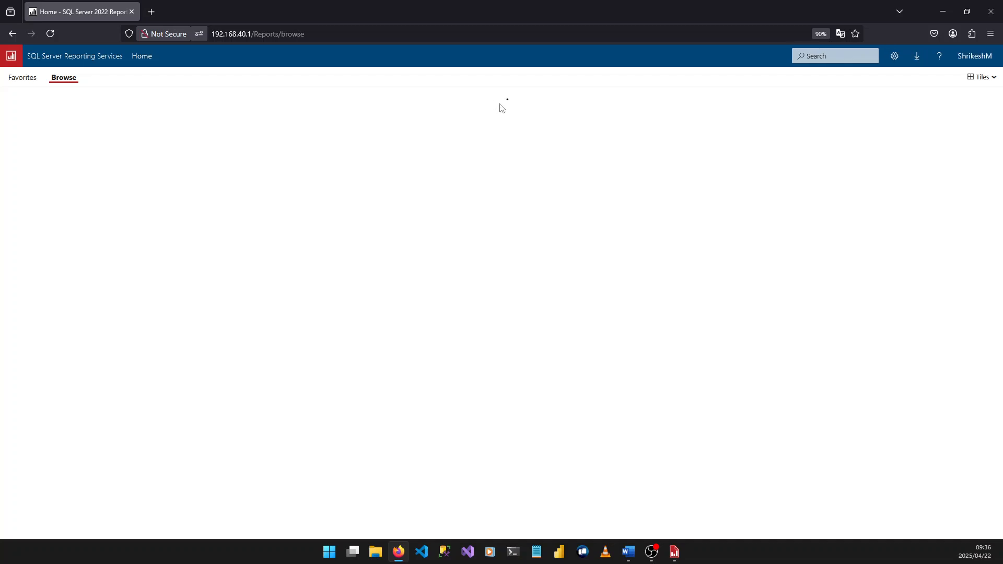
Open the Warehouse Matrix1 paginated report in the portal to view the published matrix.
mouse_move(653, 554)
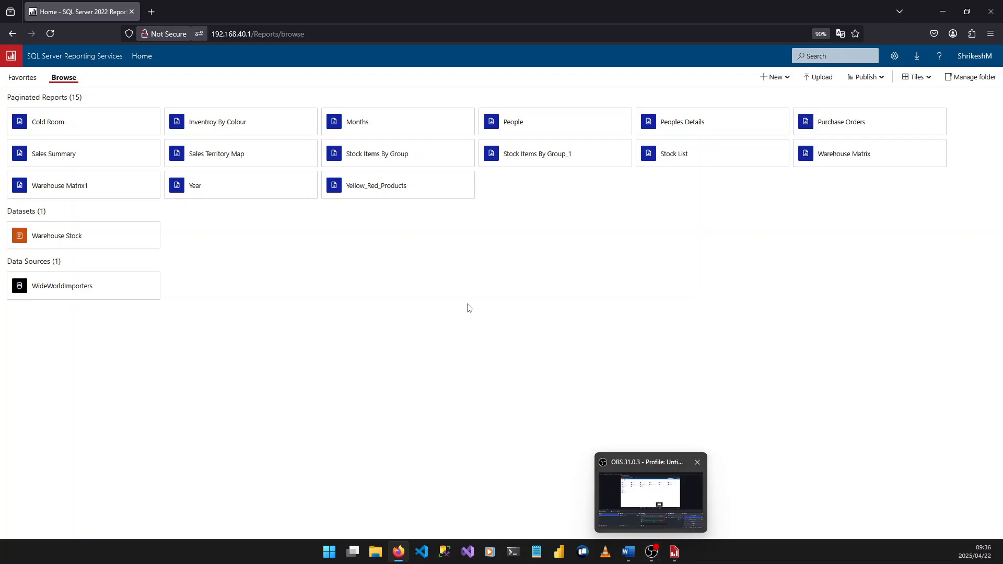
left_click(115, 191)
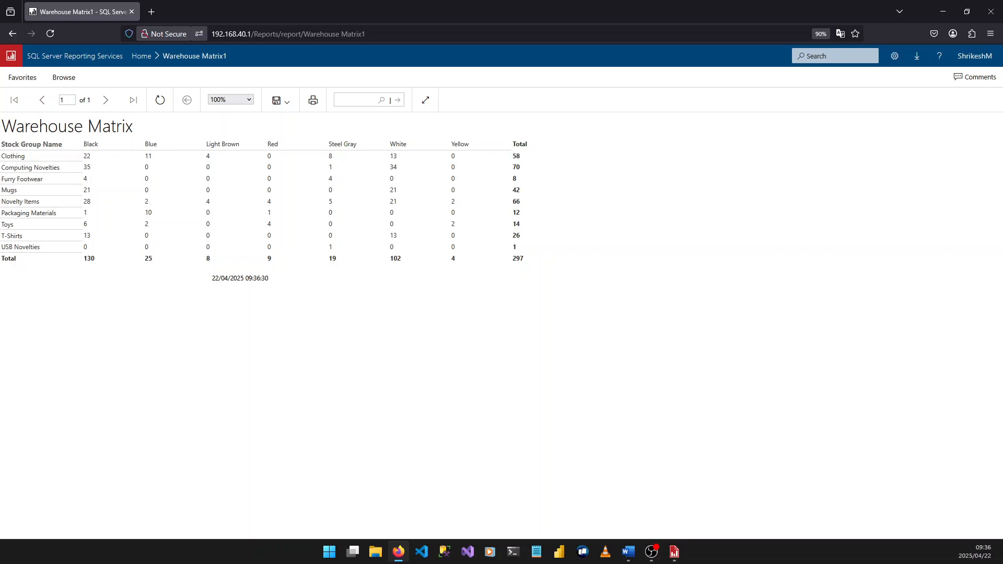
left_click(230, 385)
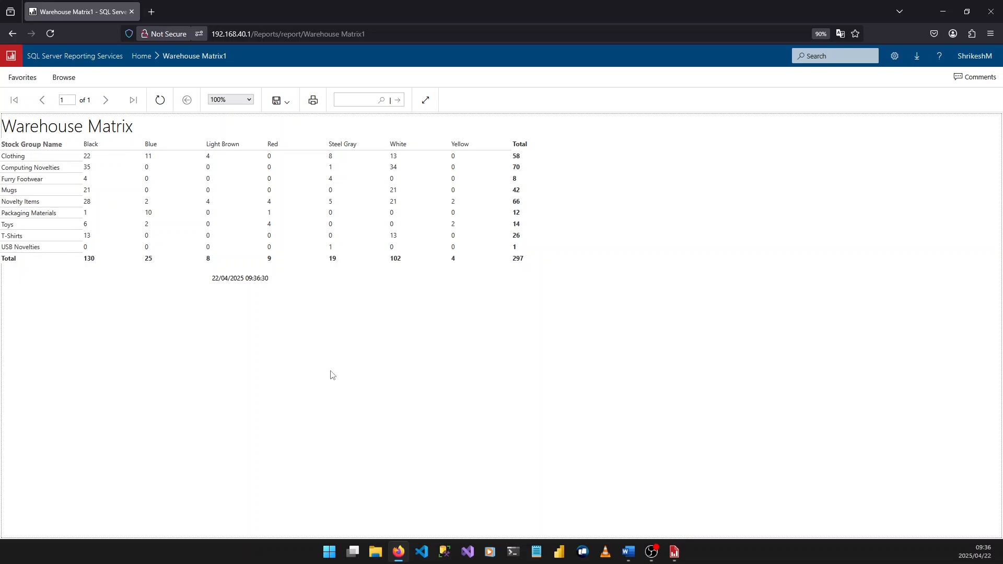